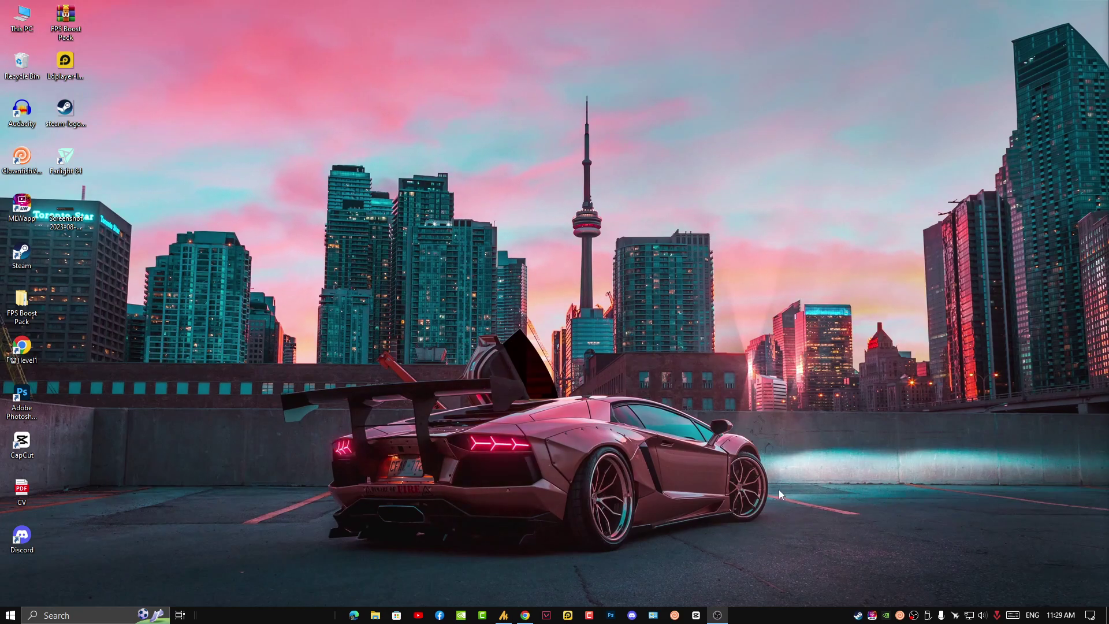
# Step: View the desktop screenshot of the VT-disabled comment in Photos, then close it
pyautogui.doubleClick(65, 219)
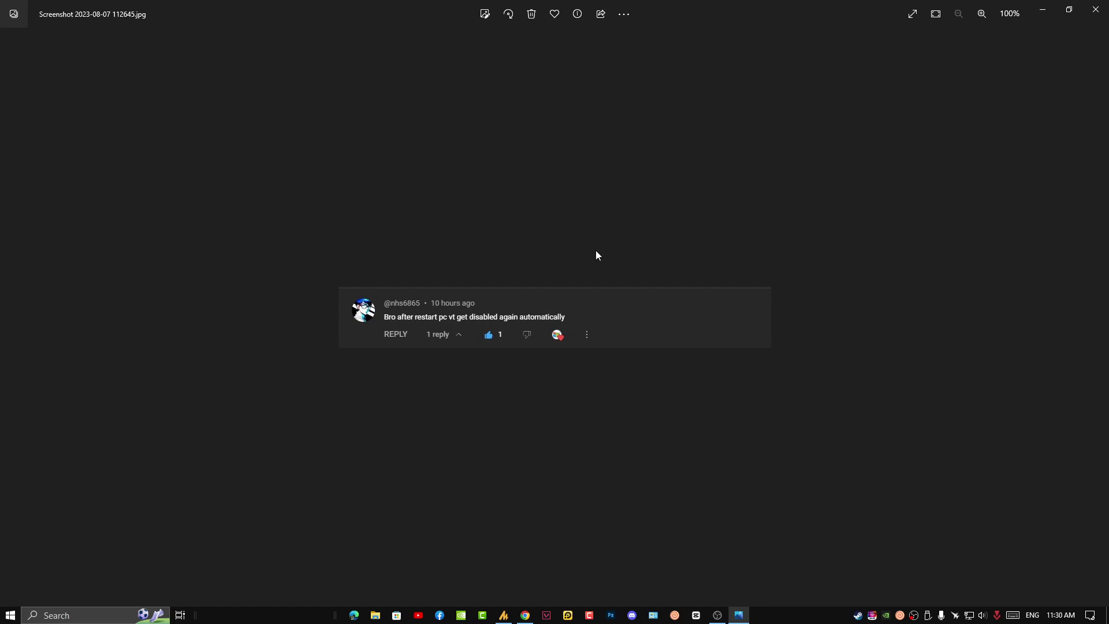
pyautogui.click(1095, 9)
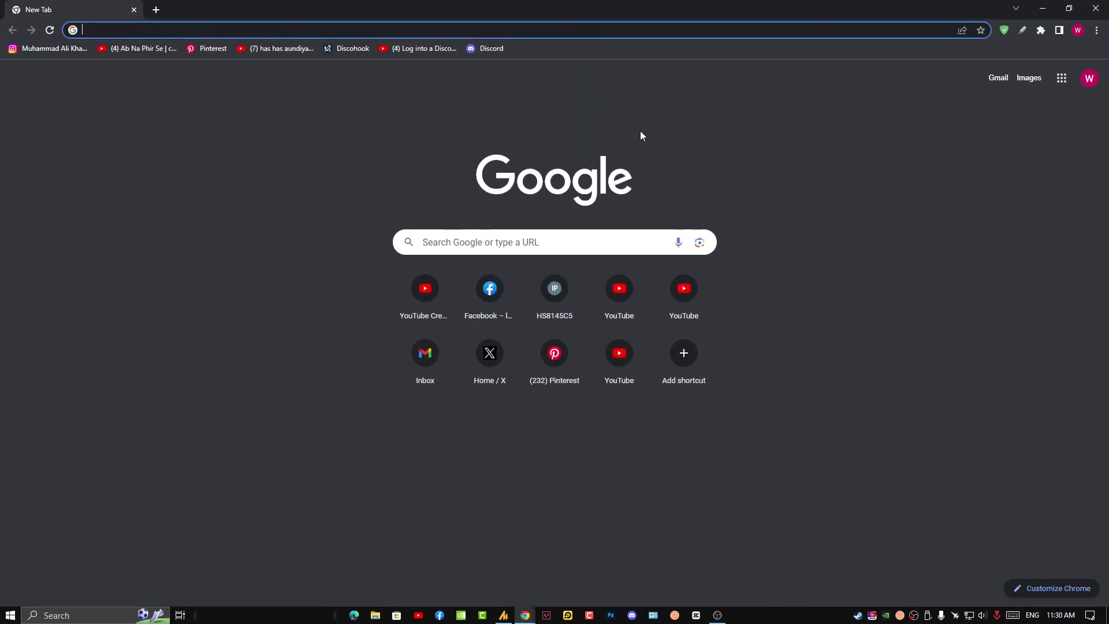
pyautogui.write('Cmos')
# Step: Search Google for 'cmos battery' and preview the second image result
pyautogui.press('Return')
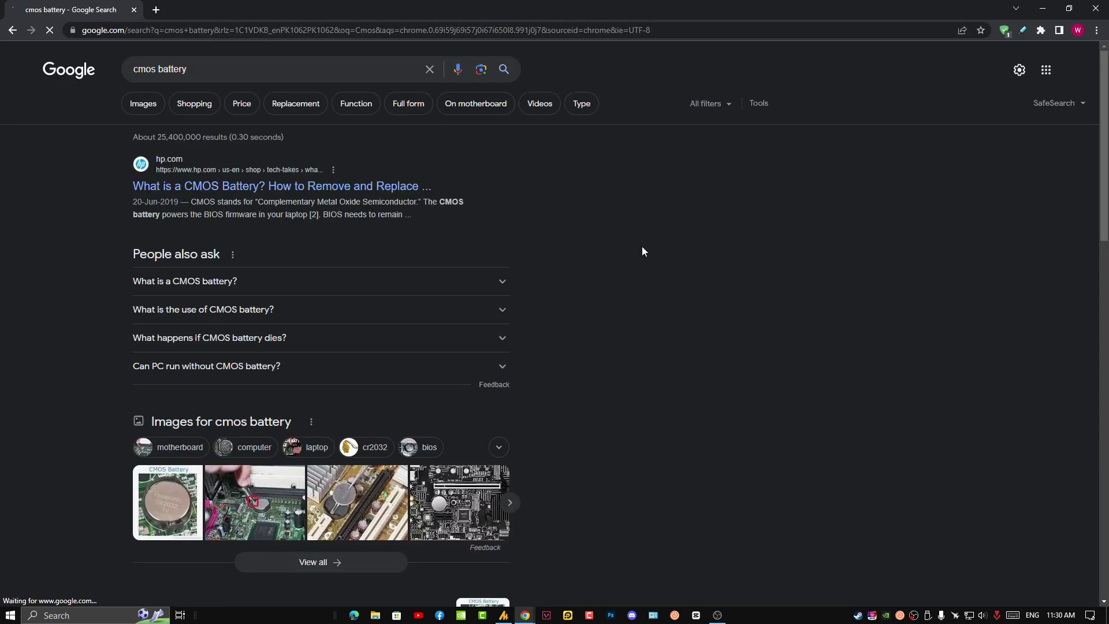
pyautogui.click(247, 508)
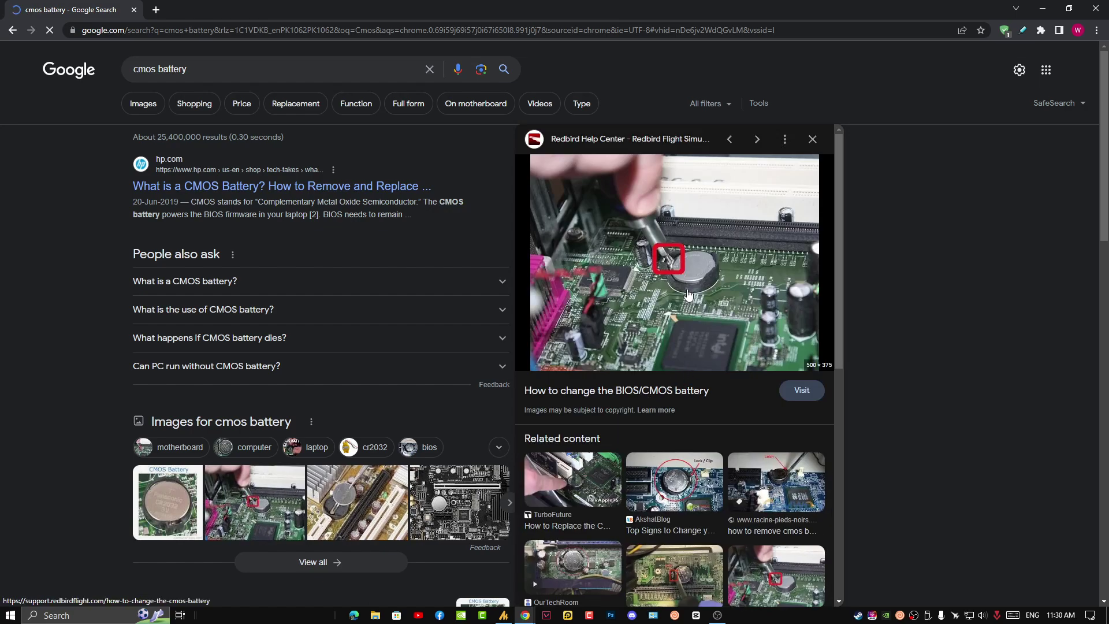
# Step: Preview the AkshatBlog CR2032 image with the lock clip circled, then close Chrome
pyautogui.click(684, 482)
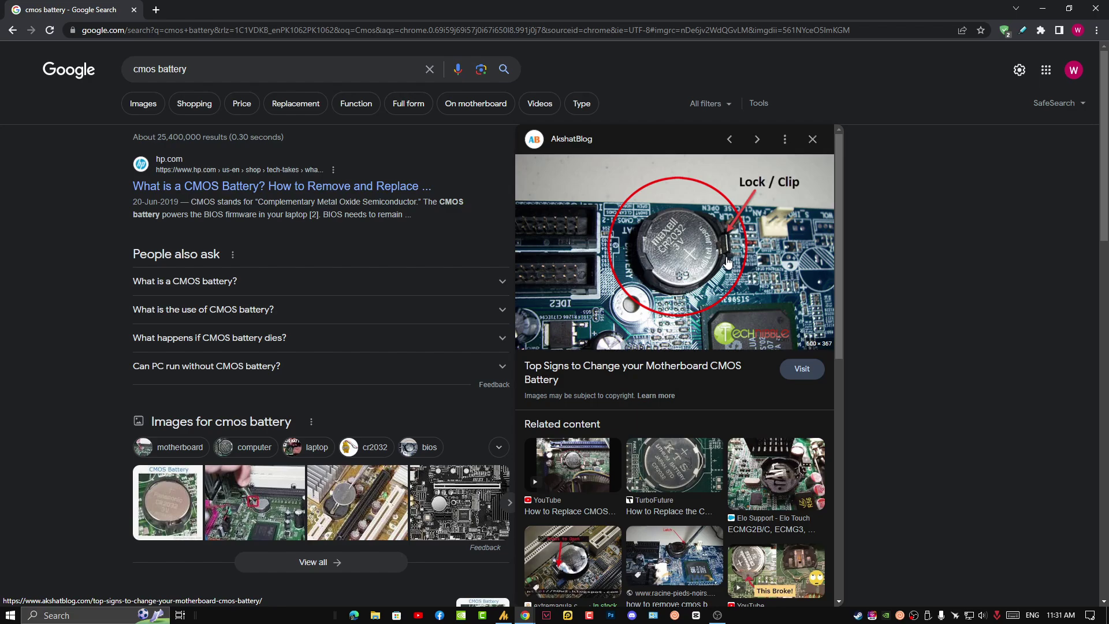
pyautogui.click(1096, 9)
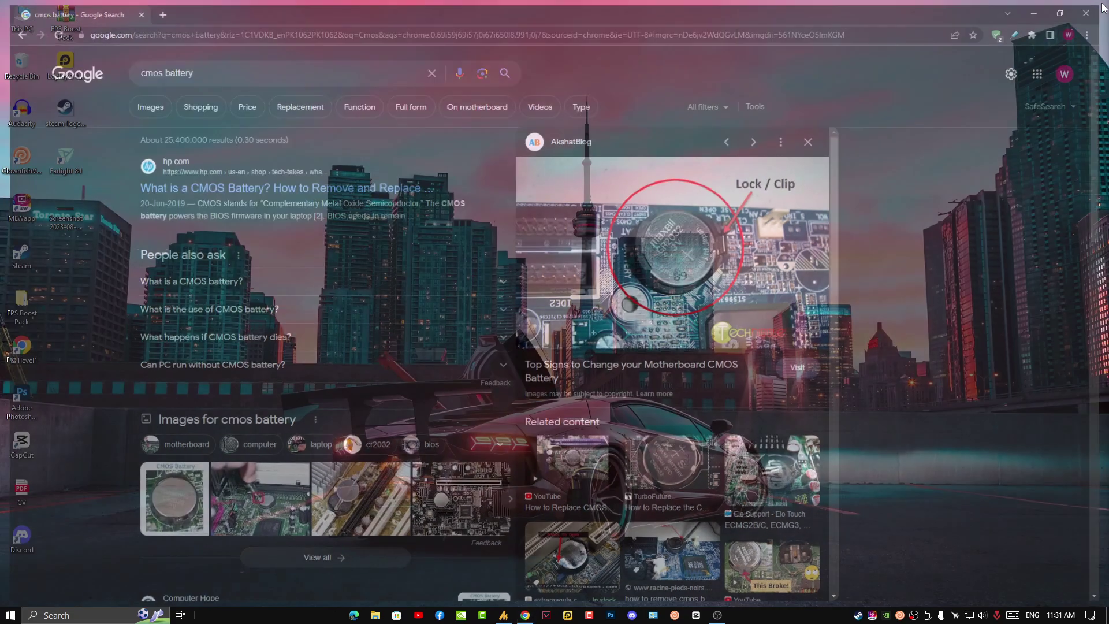